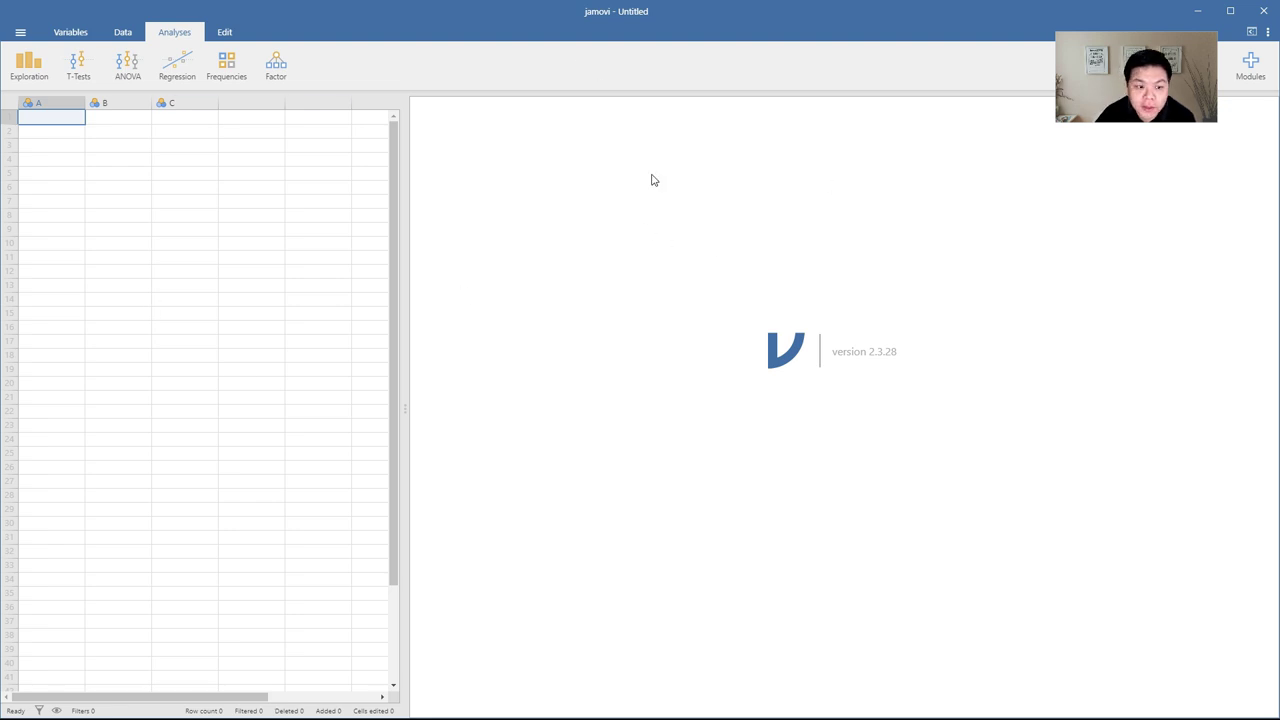
# - Open PBWDataSet-For_Practice.xlsx from the Desktop as the working dataset
pyautogui.click(24, 35)
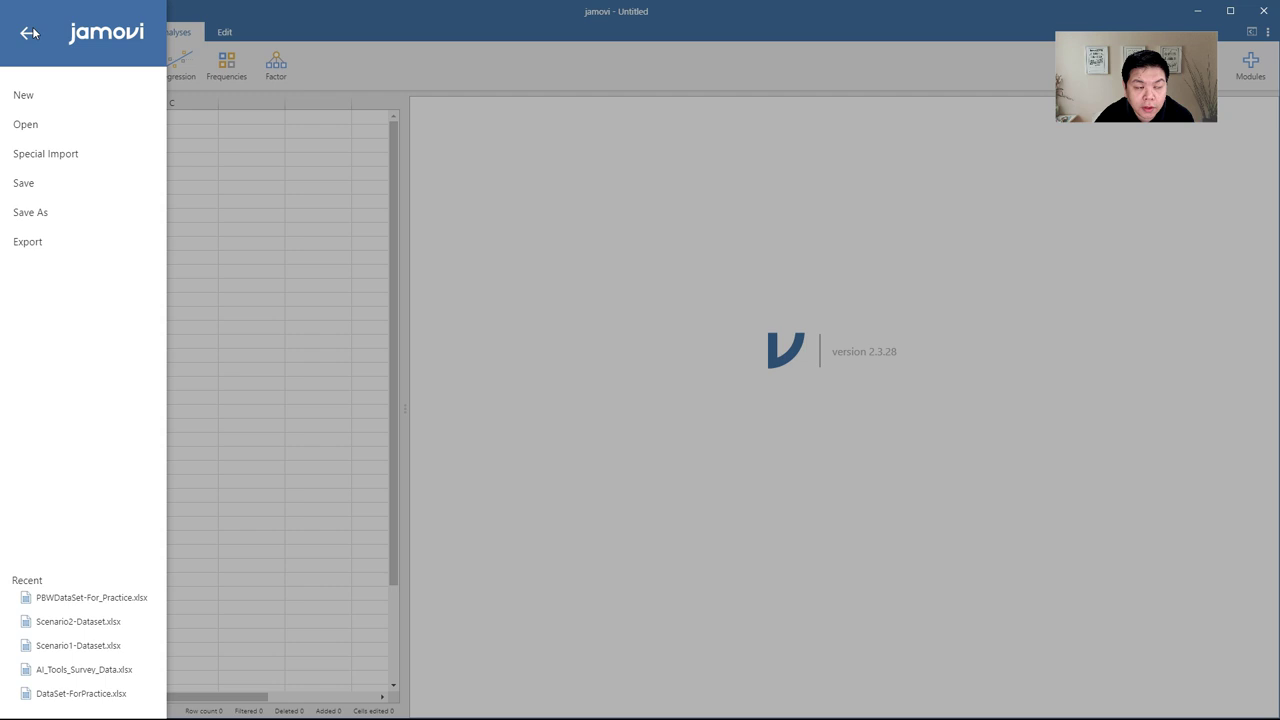
pyautogui.click(74, 129)
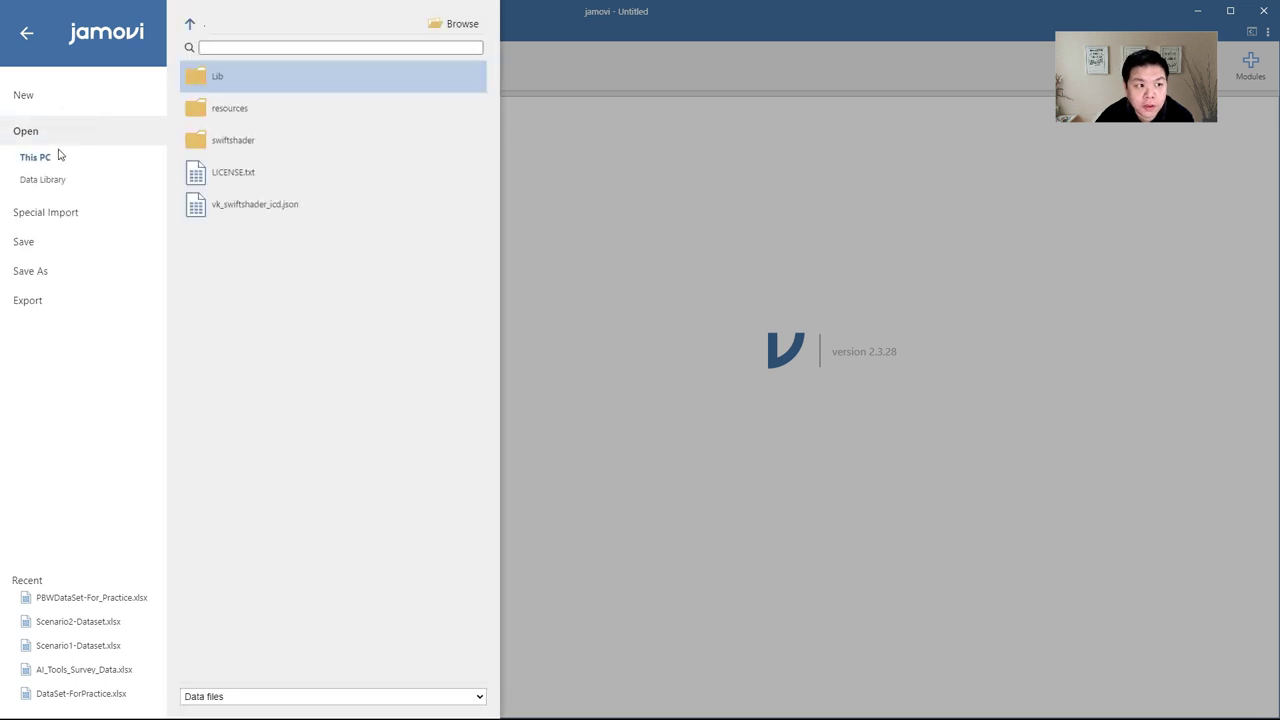
pyautogui.click(457, 24)
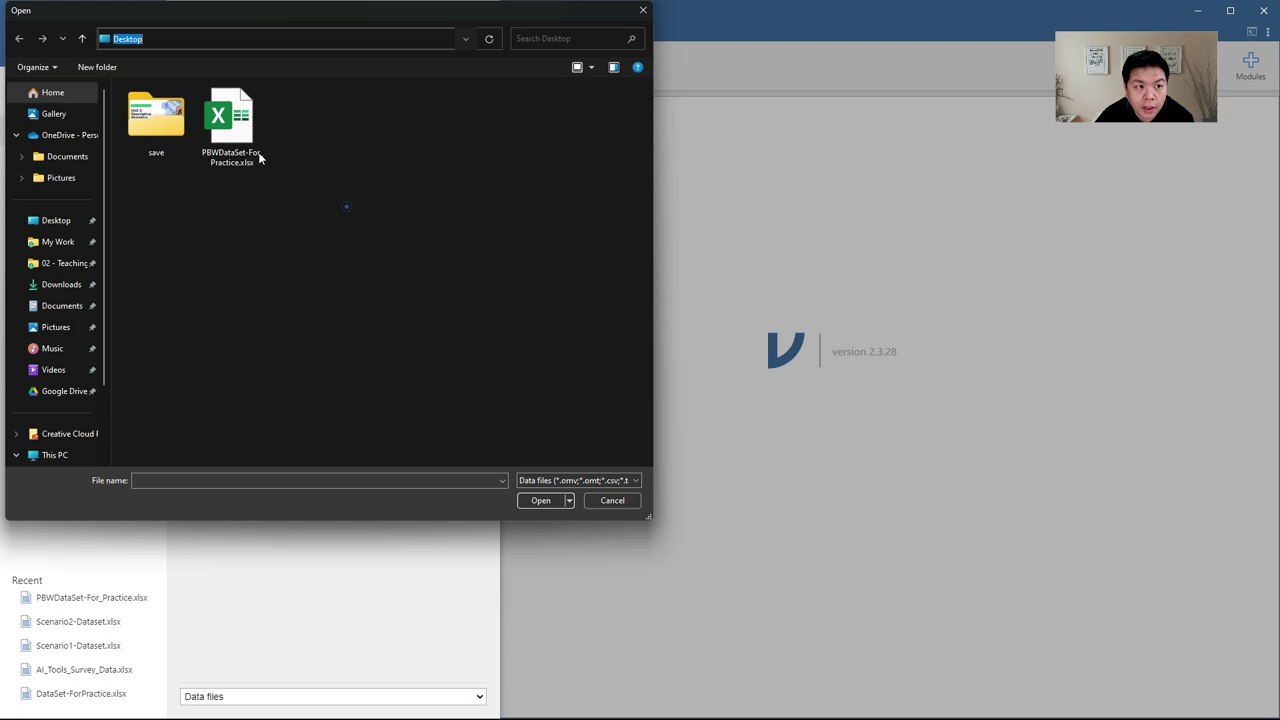
pyautogui.click(262, 157)
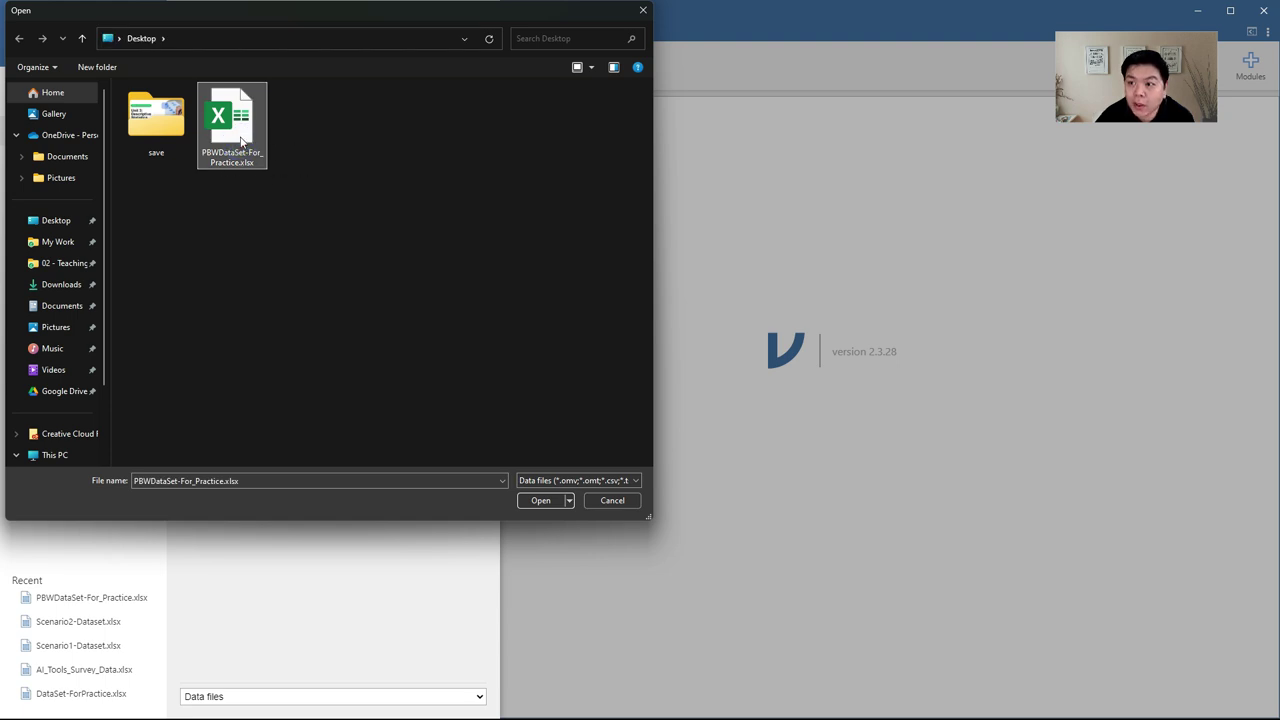
pyautogui.click(540, 500)
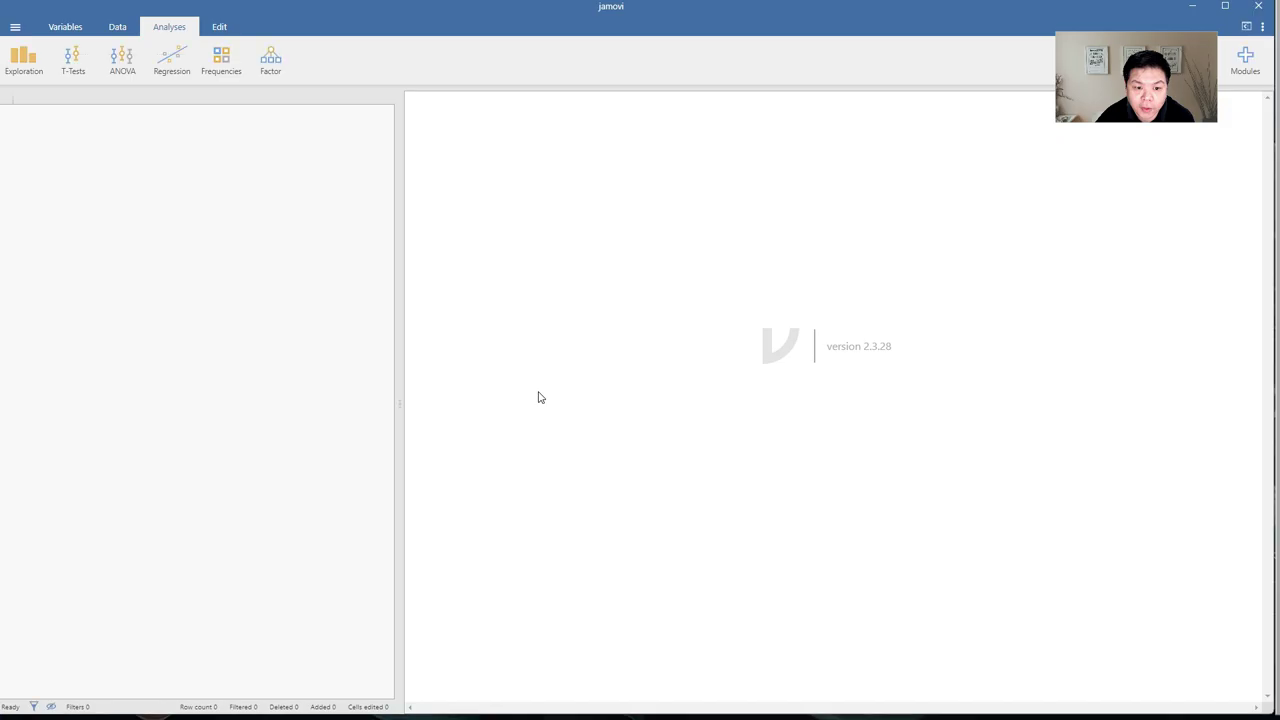
# - Move the data/results splitter to show more columns, and narrow the Age column
pyautogui.click(401, 404)
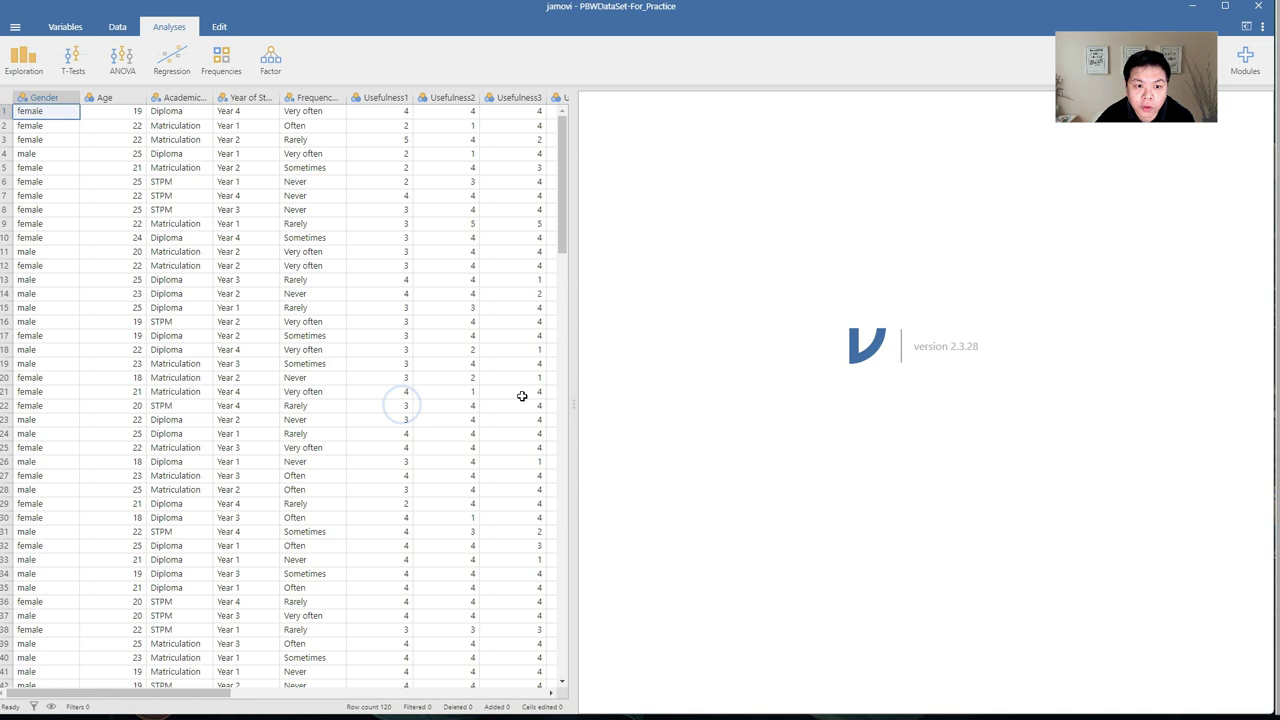
pyautogui.moveTo(166, 693); pyautogui.dragTo(281, 702)
pyautogui.moveTo(166, 693); pyautogui.dragTo(100, 700)
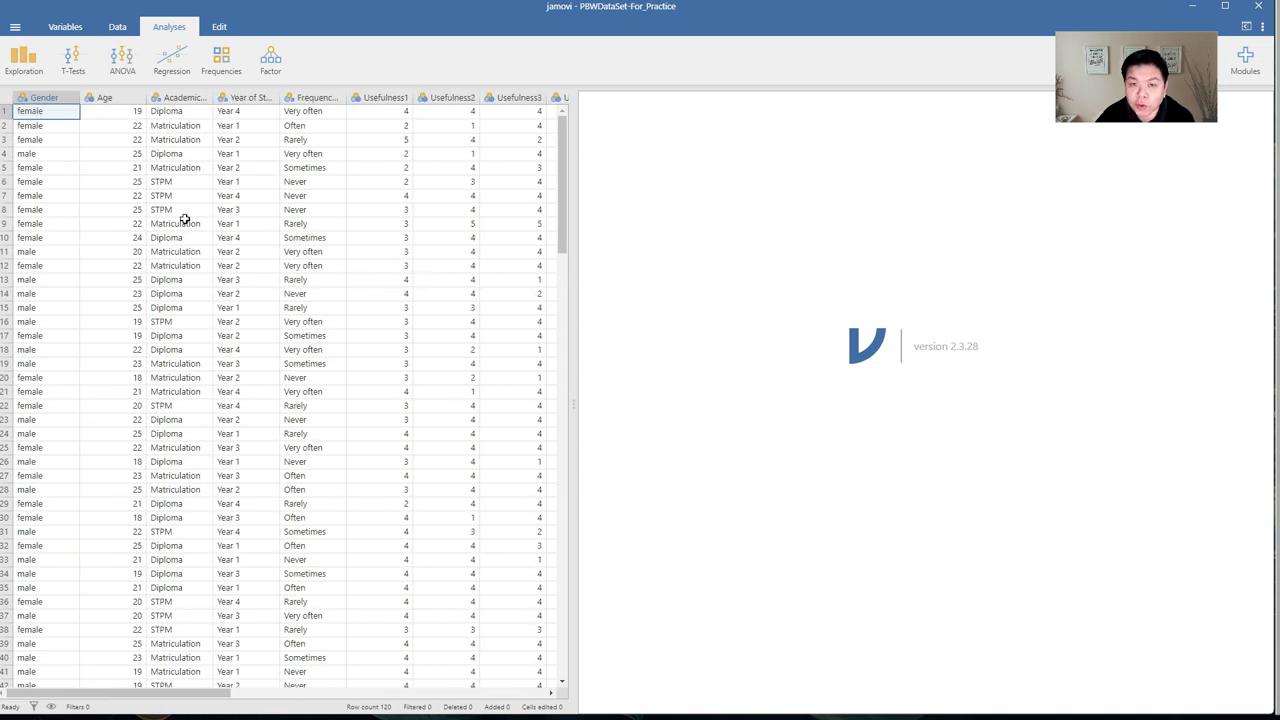
pyautogui.moveTo(150, 100); pyautogui.dragTo(128, 100)
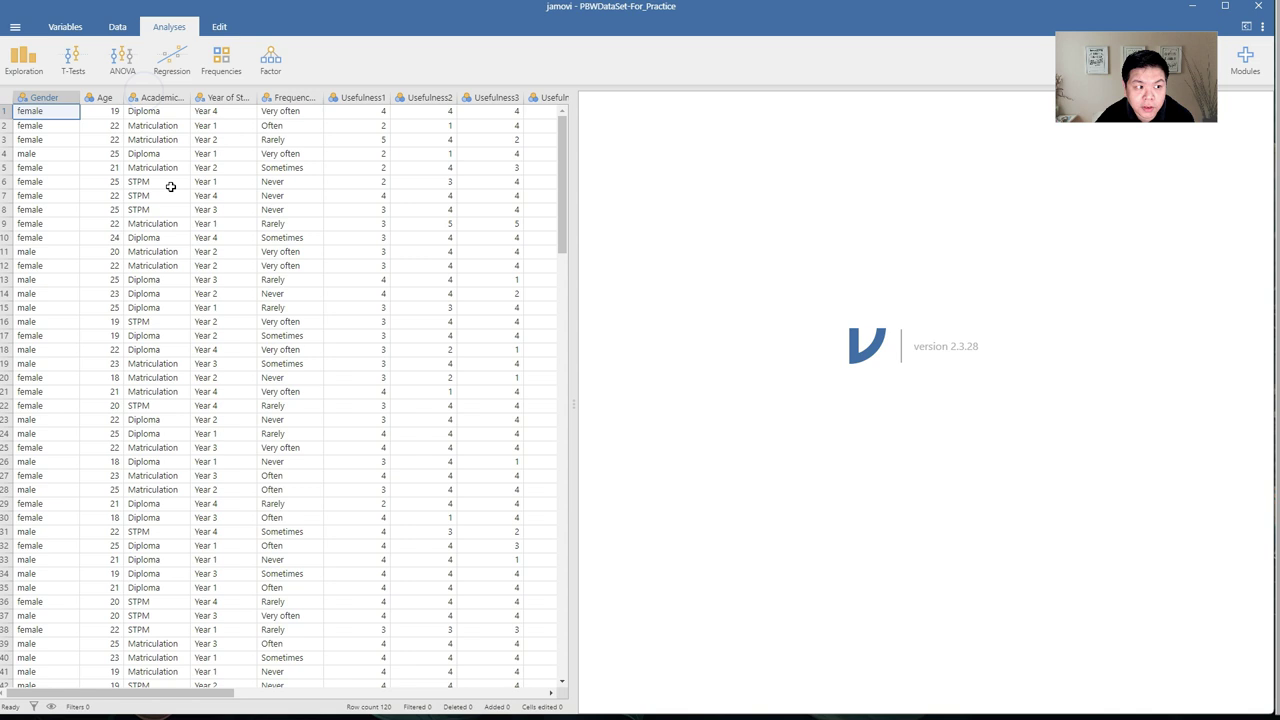
pyautogui.moveTo(563, 180)
pyautogui.mouseDown()
pyautogui.moveTo(580, 637)
pyautogui.moveTo(577, 130)
pyautogui.mouseUp()
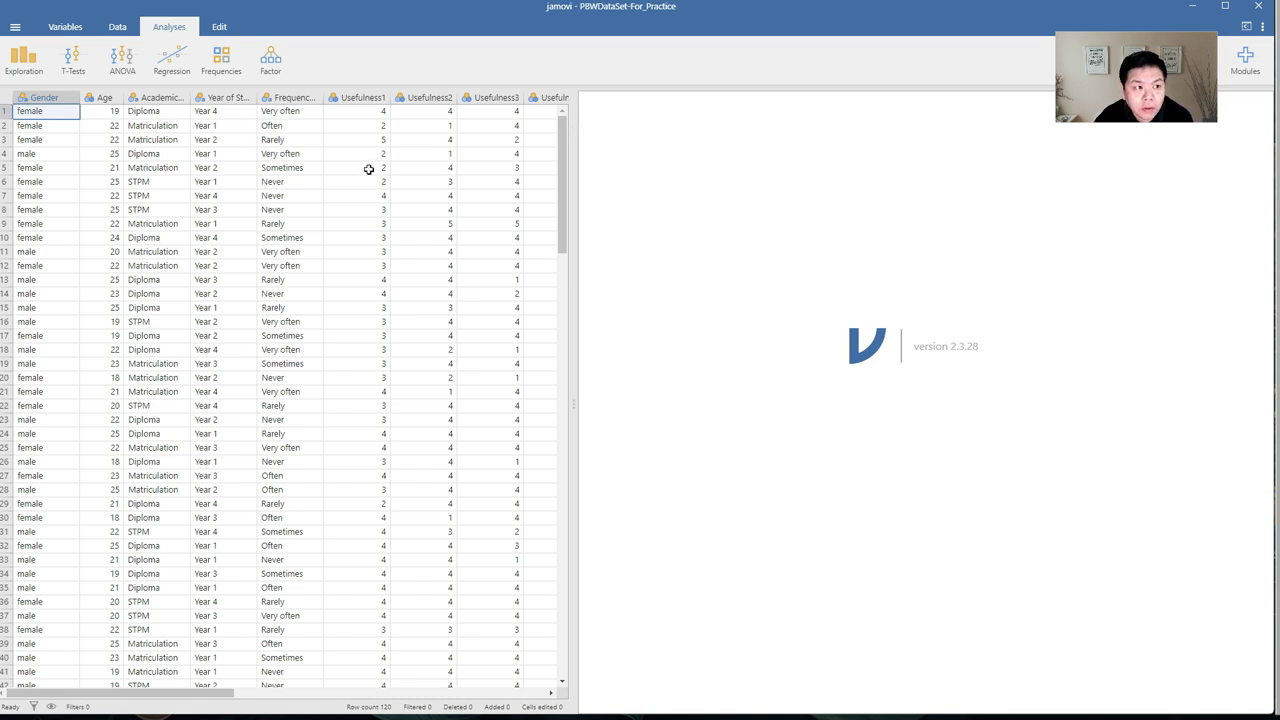
# - Start a new Exploration > Descriptives analysis
pyautogui.click(25, 65)
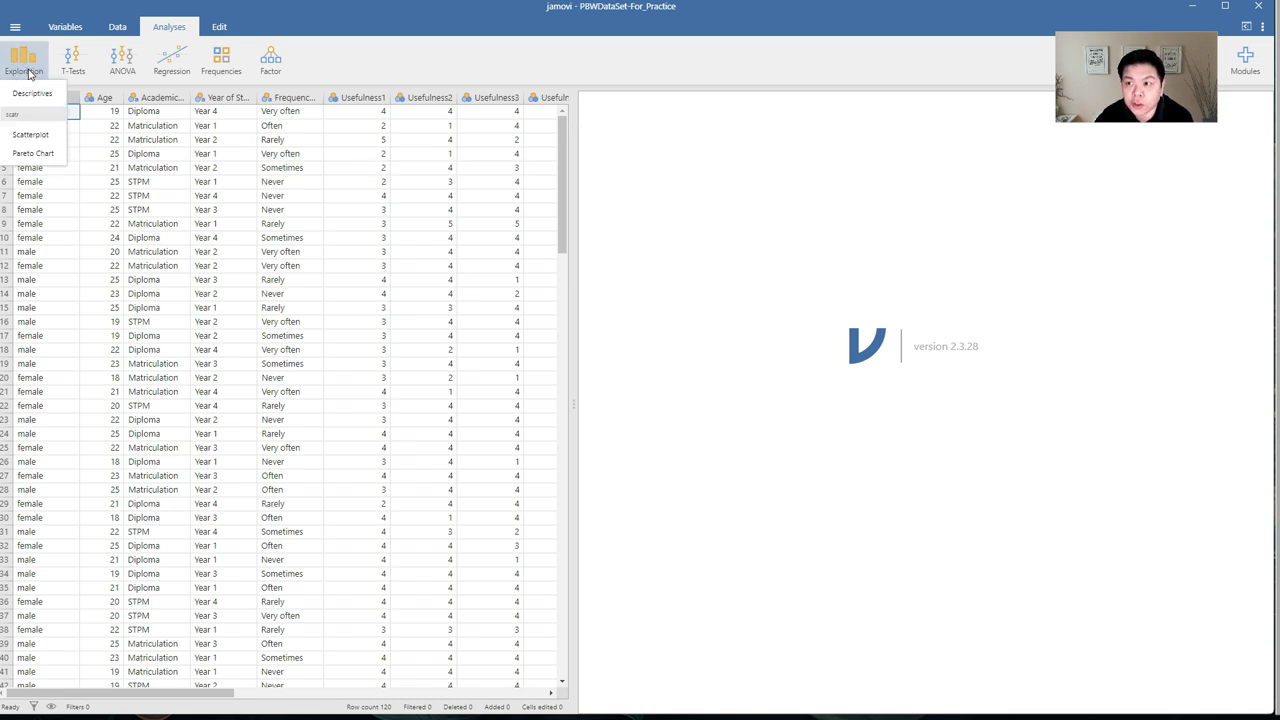
pyautogui.click(32, 93)
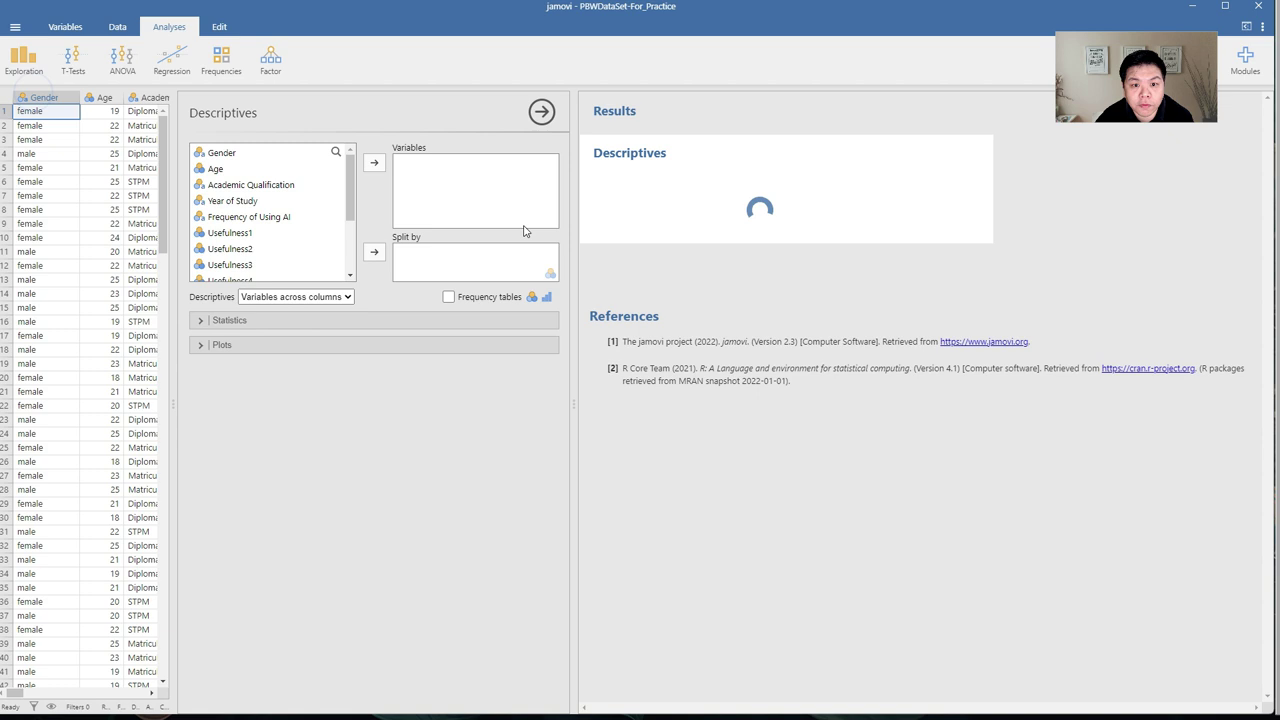
pyautogui.moveTo(348, 192); pyautogui.dragTo(338, 273)
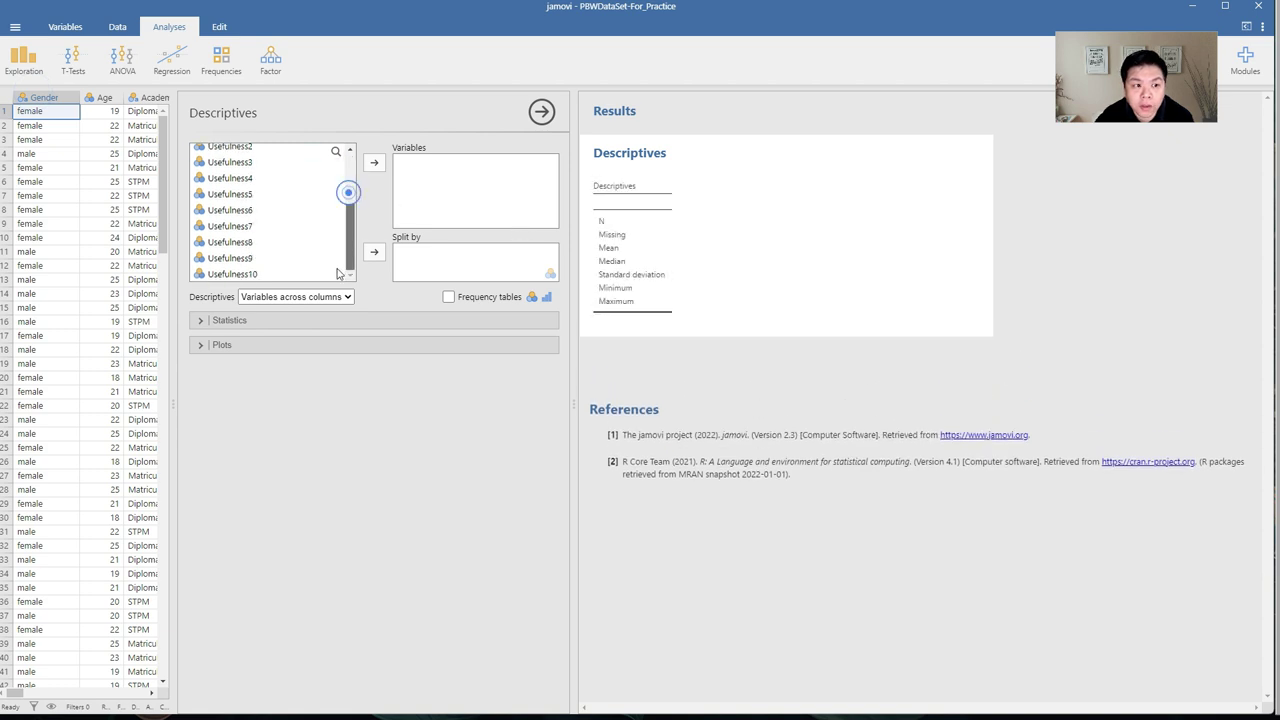
pyautogui.scroll(5, 338, 273)
pyautogui.click(230, 233)
# - Analyse Gender with a frequency table, showing 60 female and 60 male respondents
pyautogui.click(232, 152)
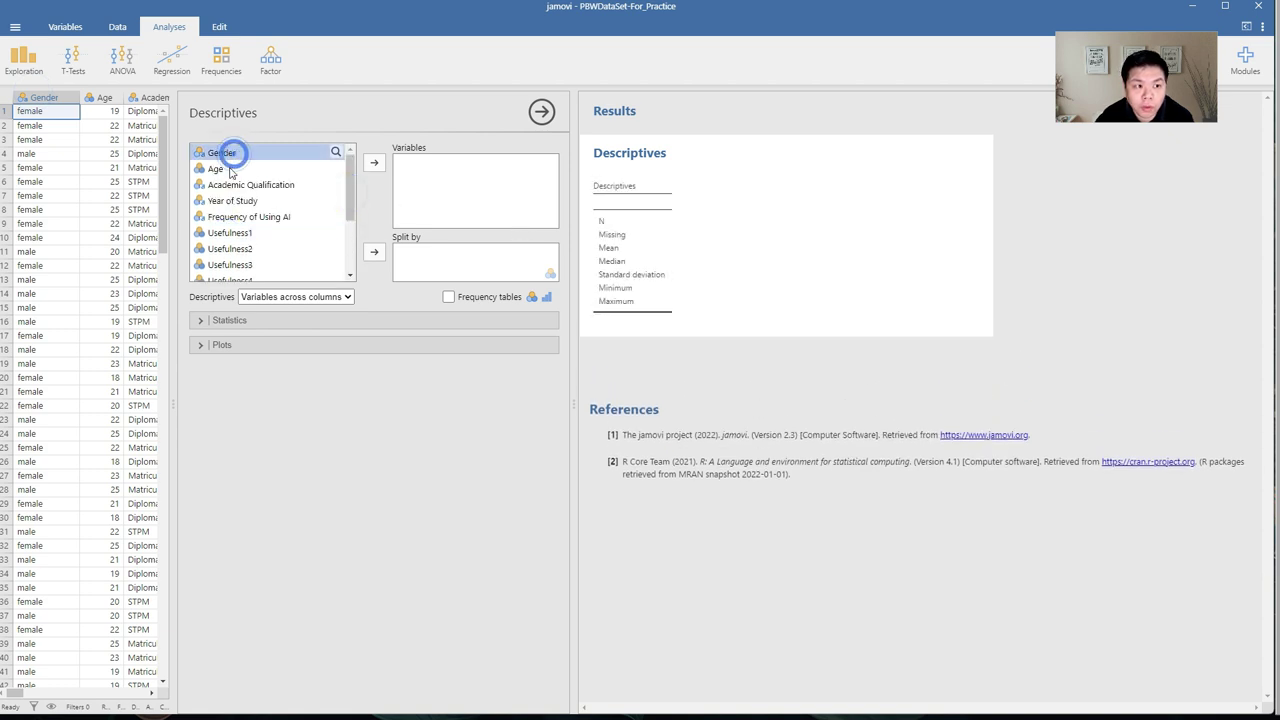
pyautogui.click(375, 165)
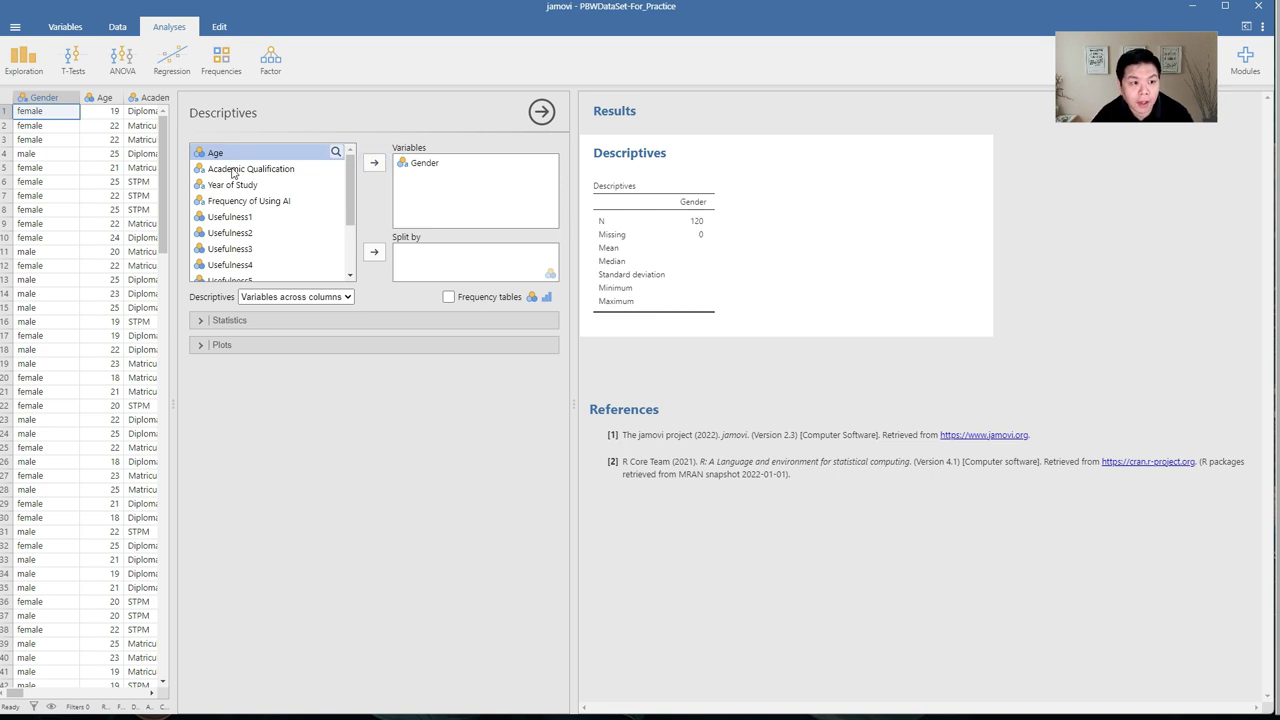
pyautogui.click(448, 297)
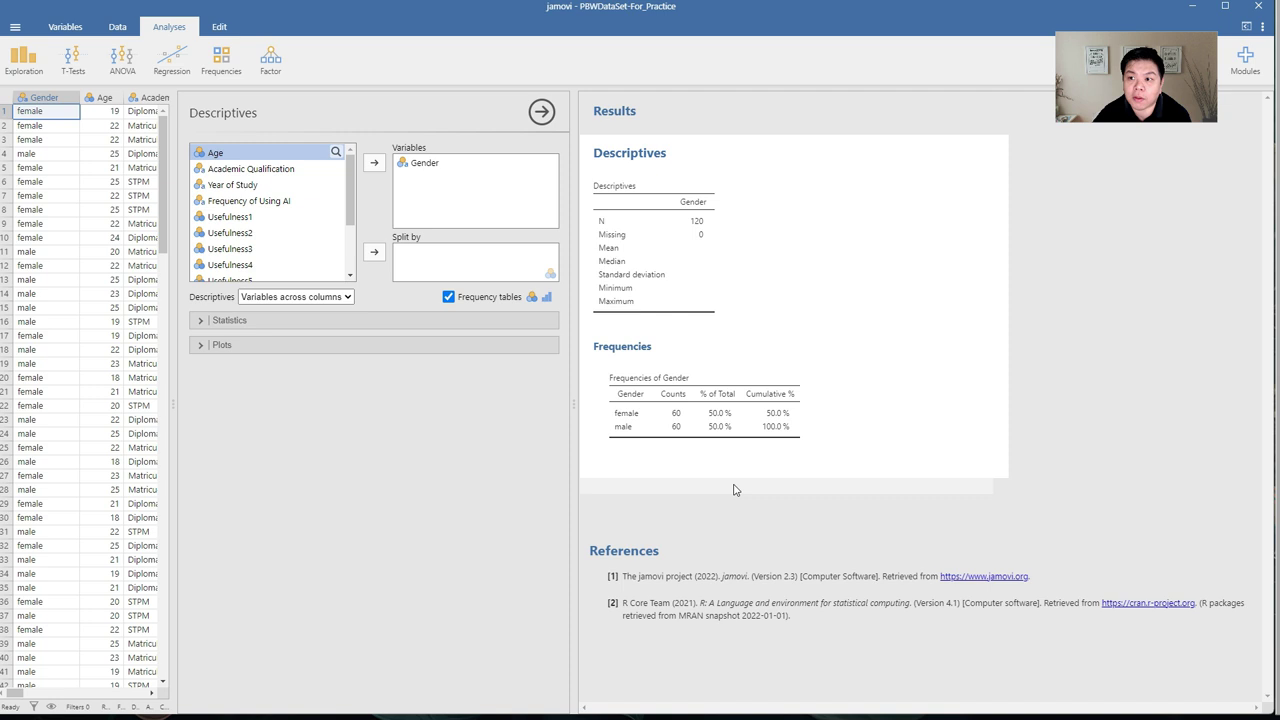
# - Expand the Statistics options and toggle Mode on and back off
pyautogui.click(201, 322)
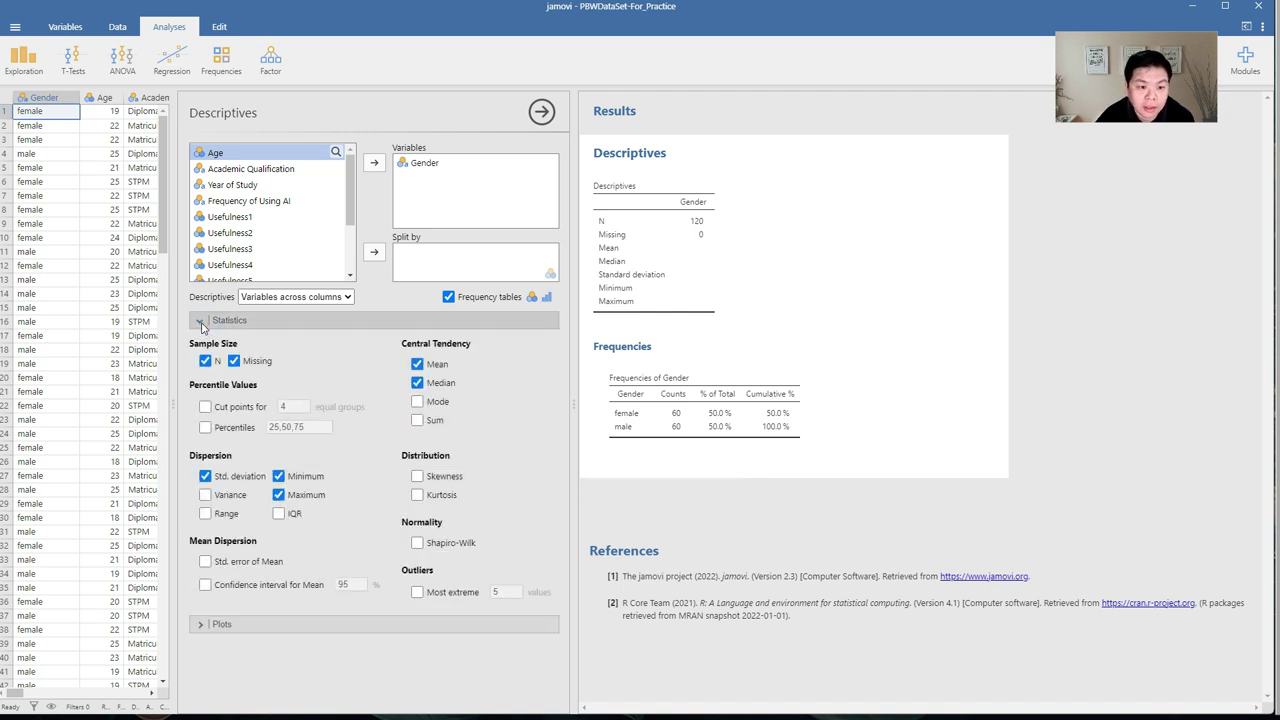
pyautogui.click(417, 401)
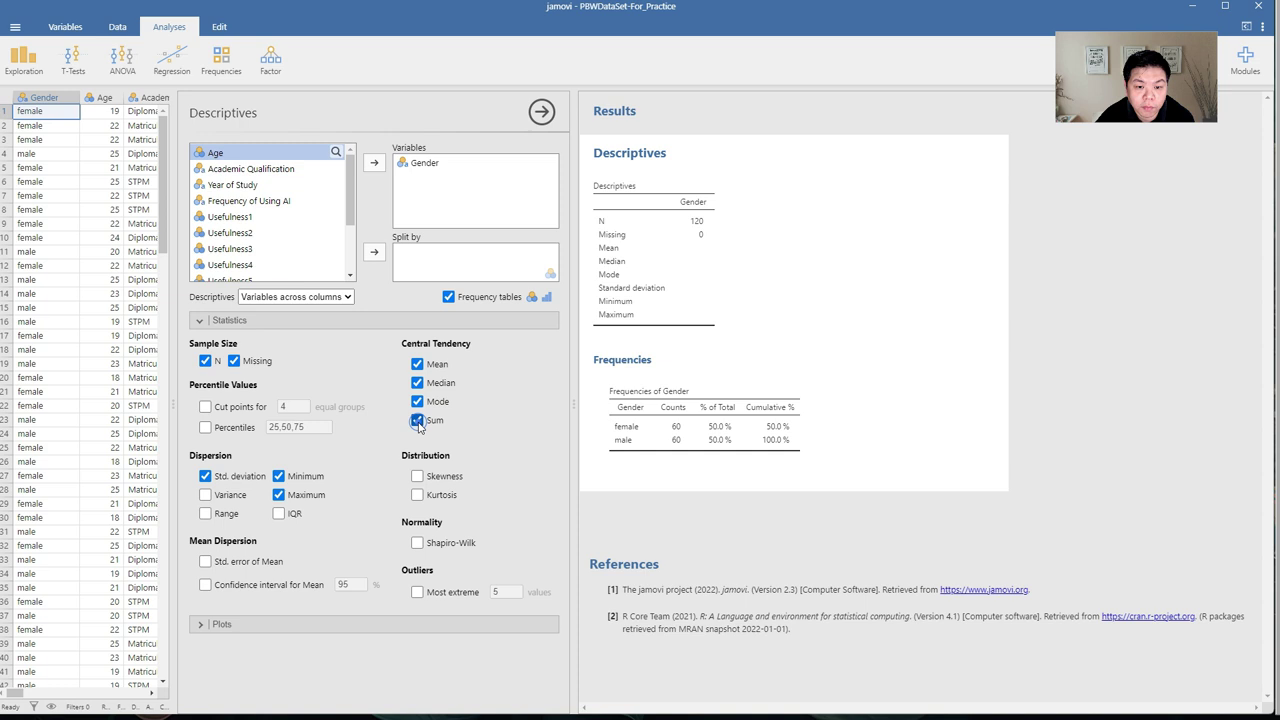
pyautogui.click(417, 401)
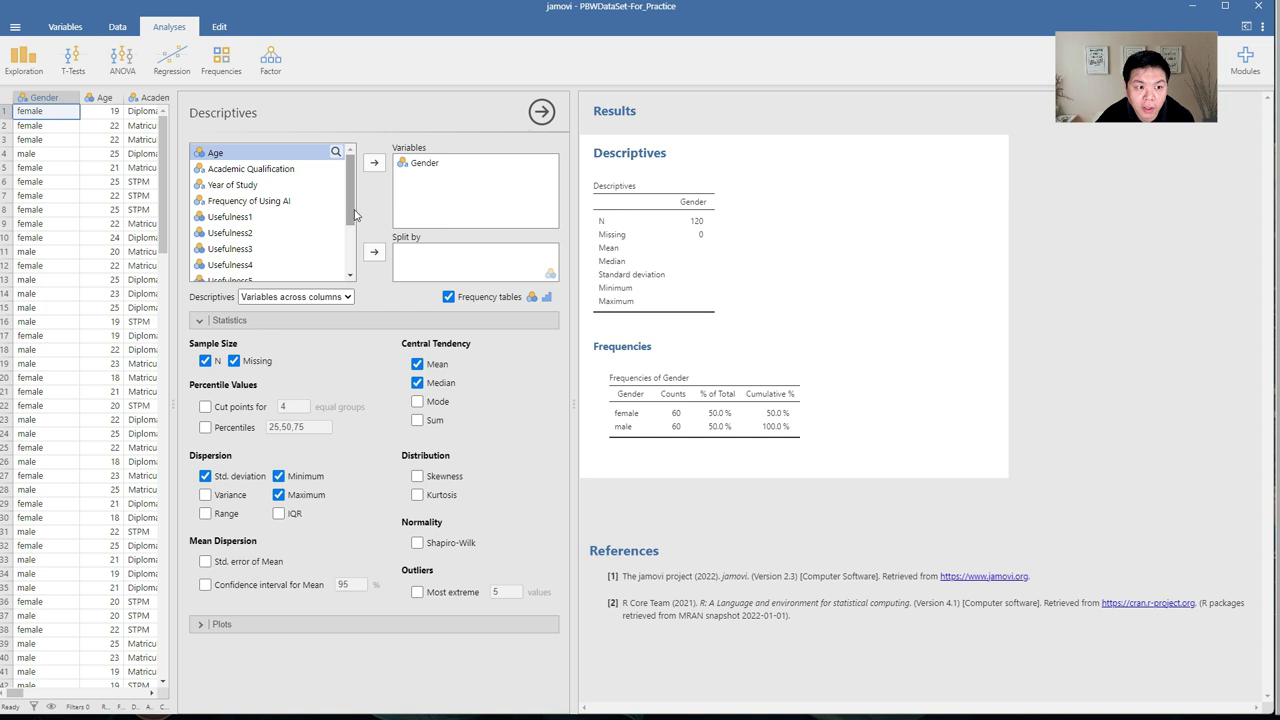
pyautogui.scroll(-1, 348, 225)
pyautogui.scroll(-1, 348, 212)
pyautogui.scroll(1, 348, 212)
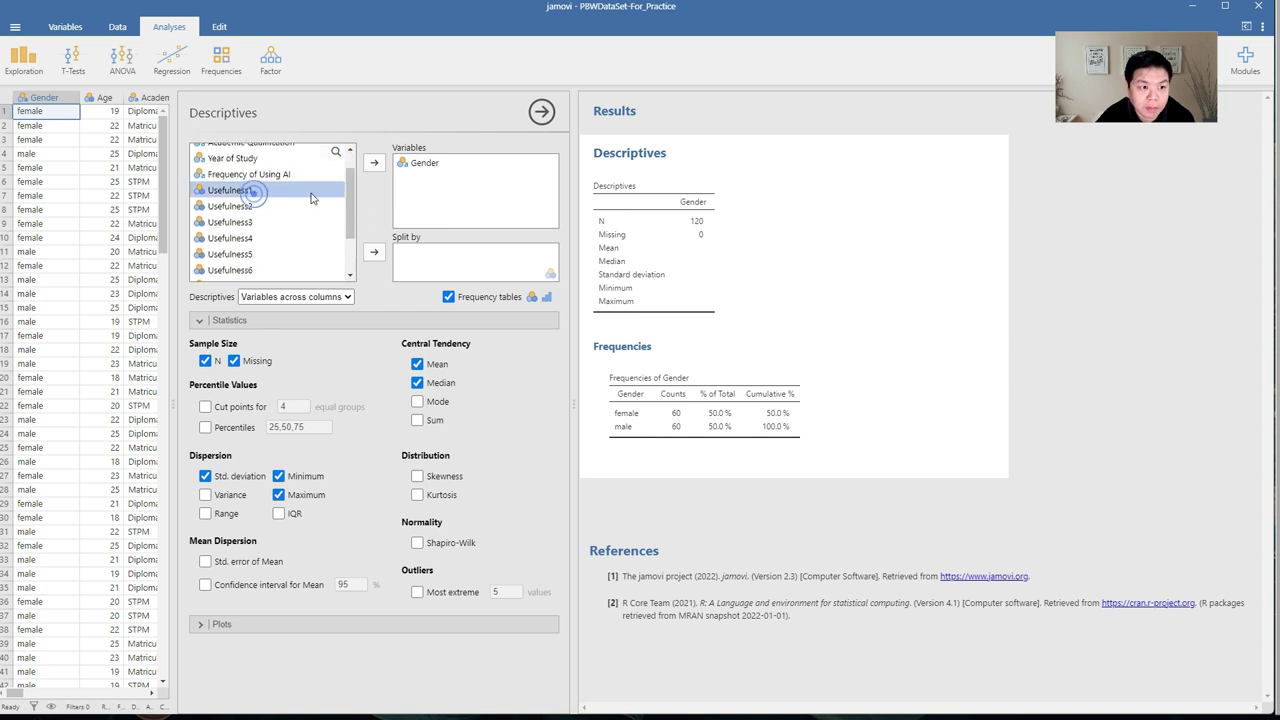
# - Replace Gender with Usefulness1–Usefulness10 and switch off frequency tables
pyautogui.click(427, 168)
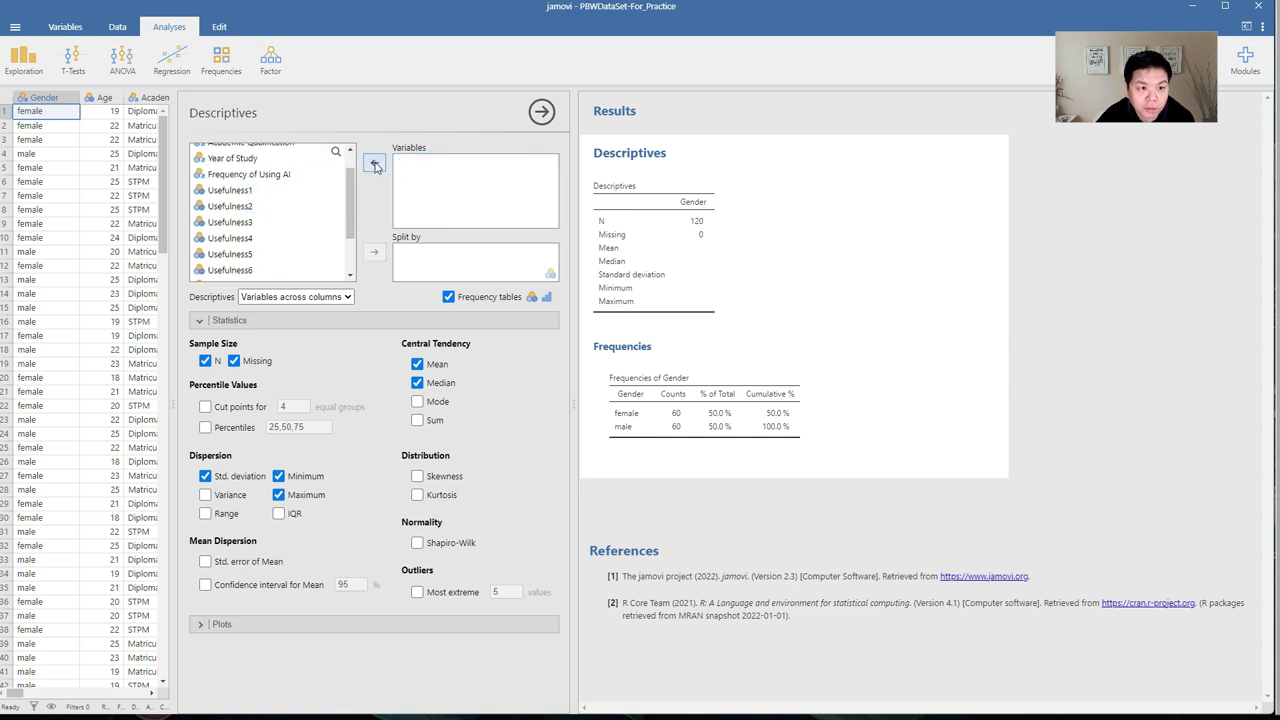
pyautogui.click(375, 163)
pyautogui.click(254, 192)
pyautogui.scroll(-2, 348, 192)
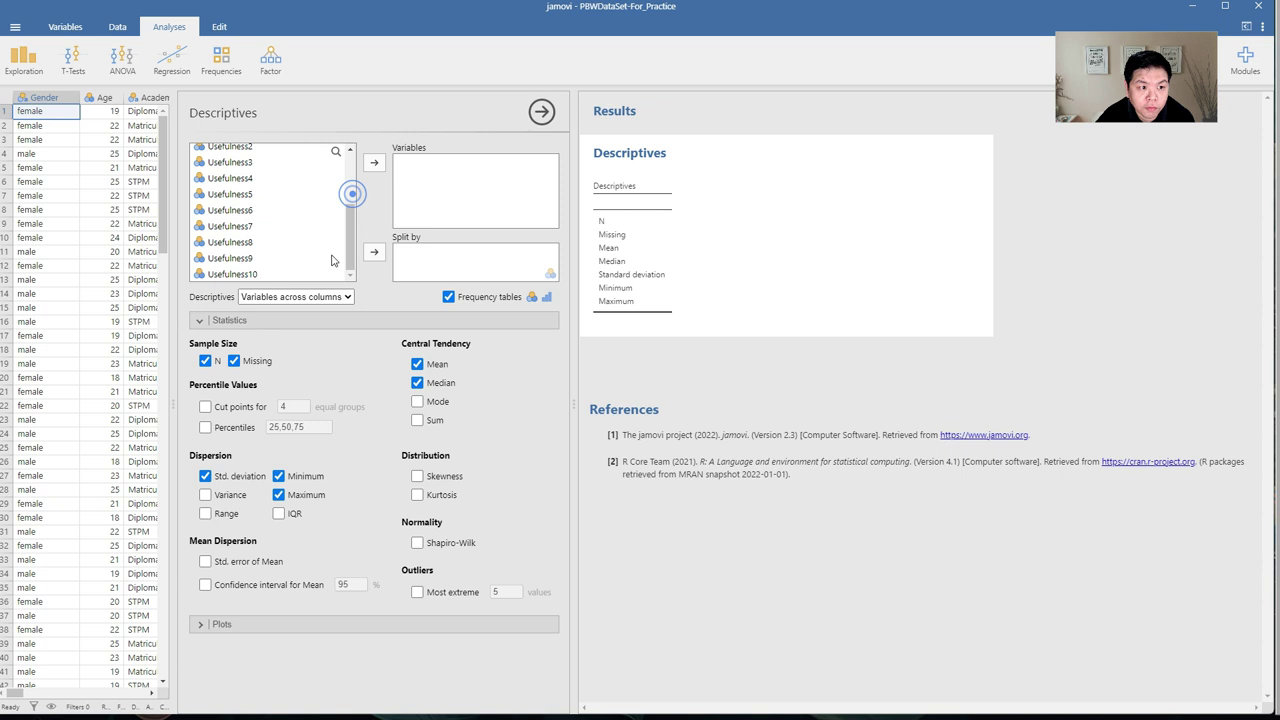
pyautogui.keyDown('shift'); pyautogui.click(250, 274); pyautogui.keyUp('shift')
pyautogui.moveTo(350, 258)
pyautogui.mouseDown()
pyautogui.moveTo(357, 210)
pyautogui.moveTo(347, 248)
pyautogui.mouseUp()
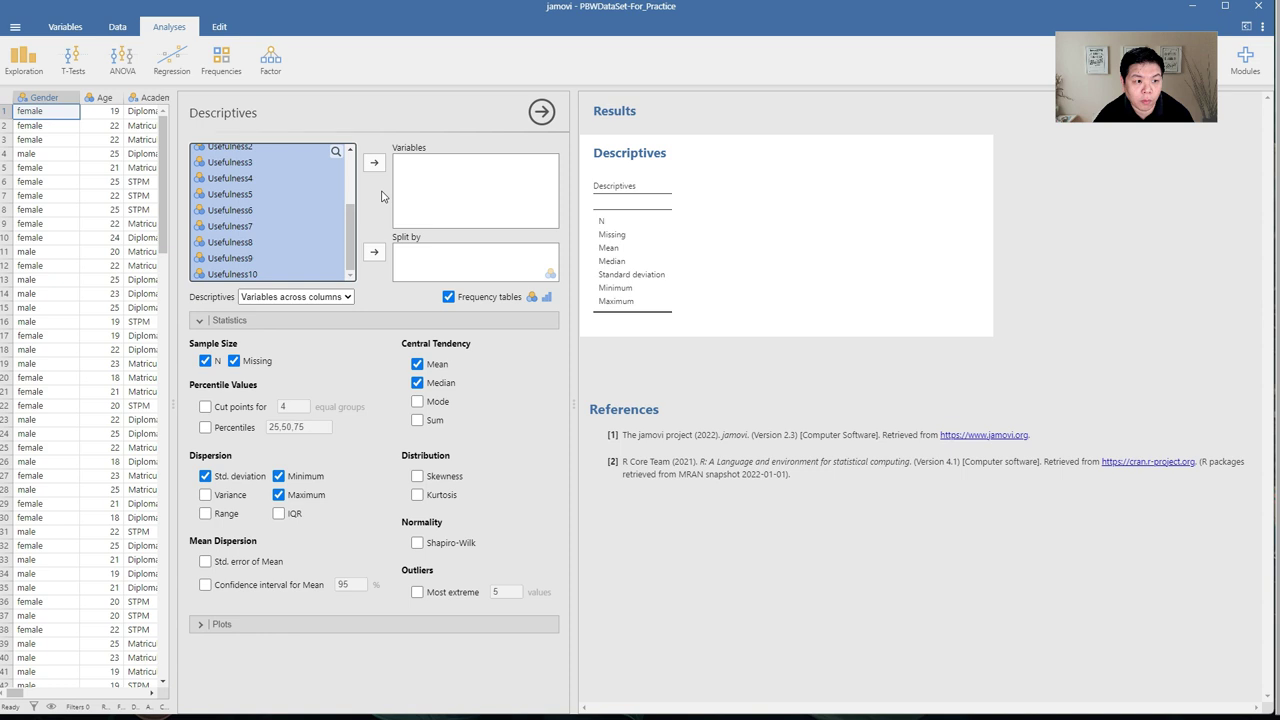
pyautogui.click(373, 162)
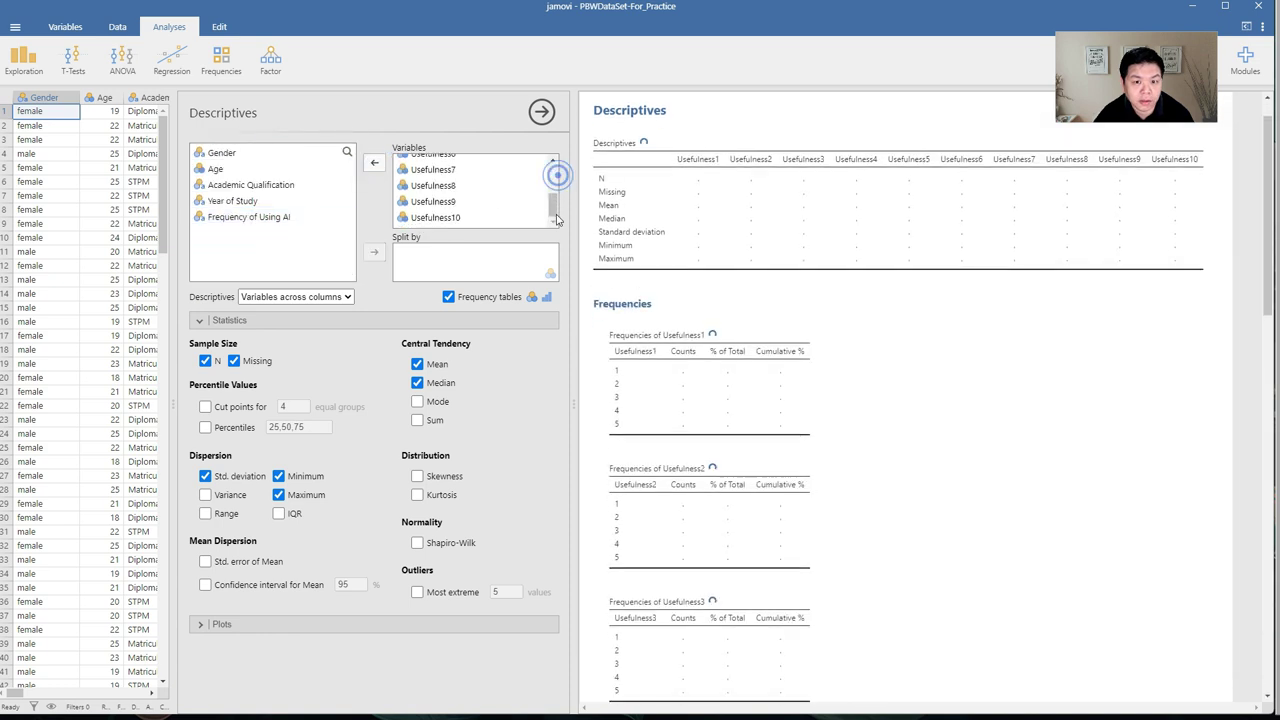
pyautogui.click(432, 162)
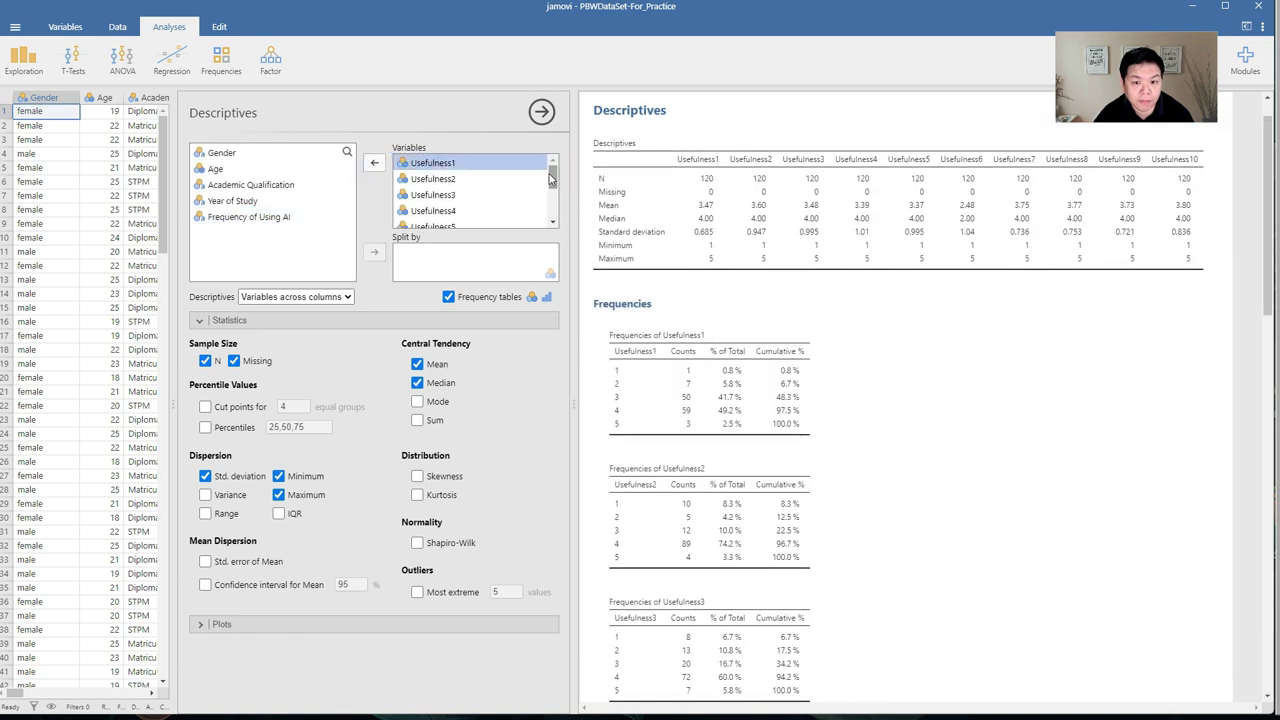
pyautogui.click(448, 297)
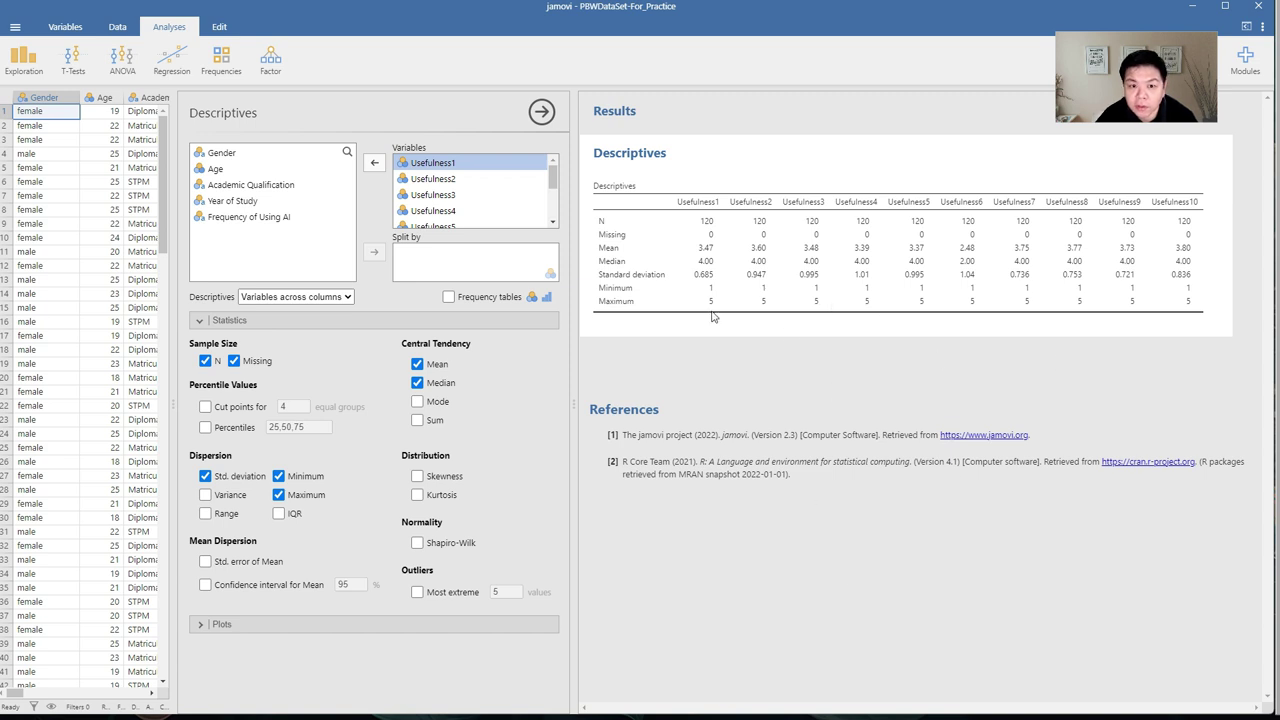
# - Re-enable frequency tables and review each Usefulness table in the results
pyautogui.click(448, 297)
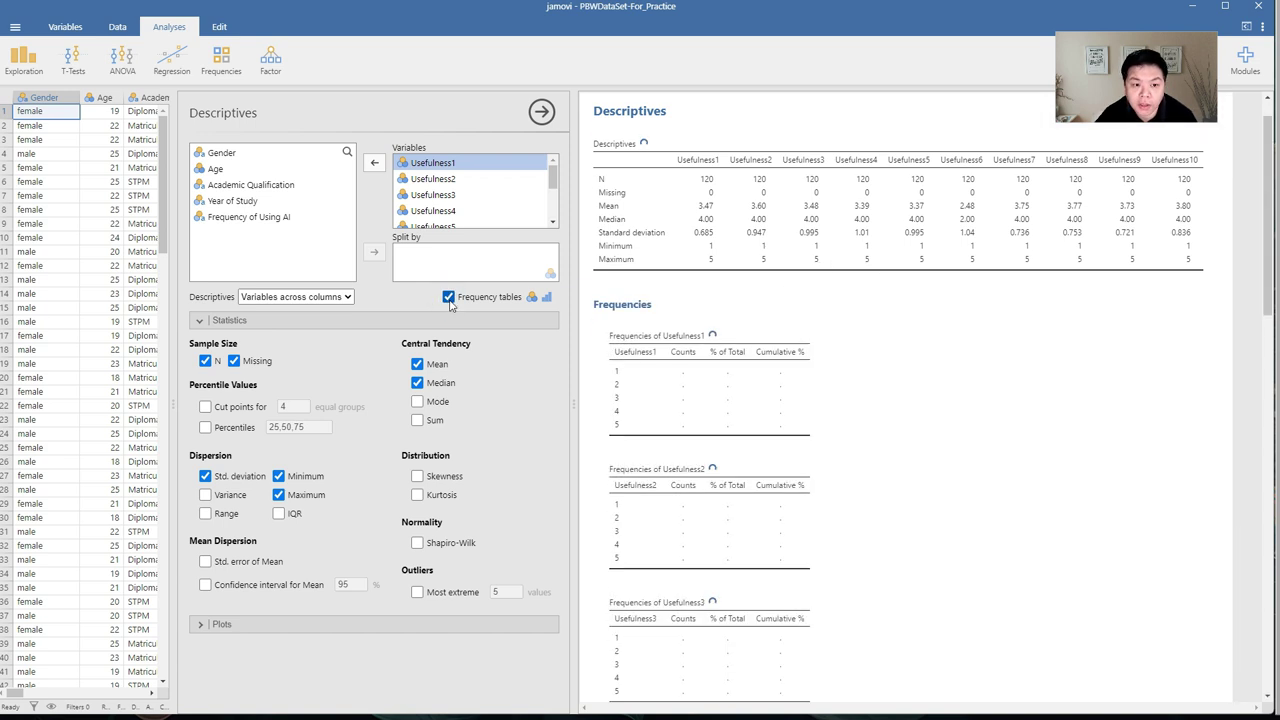
pyautogui.scroll(-5, 743, 489)
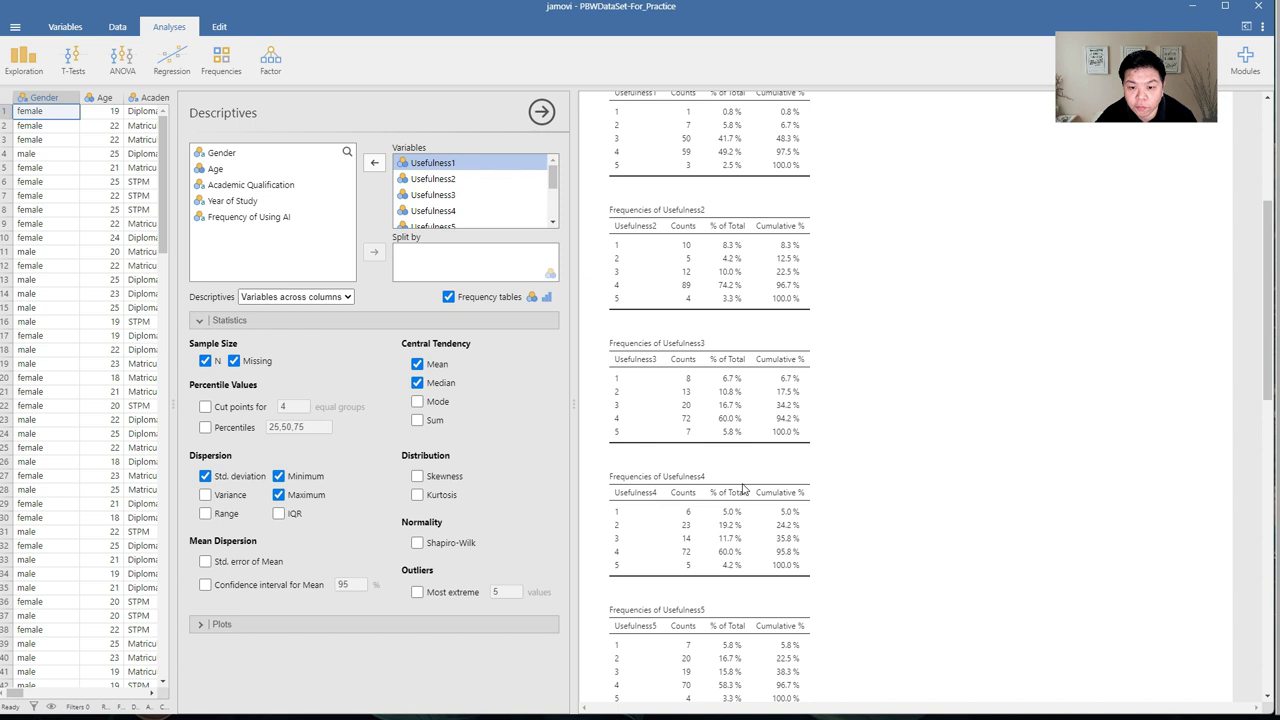
pyautogui.scroll(3, 743, 489)
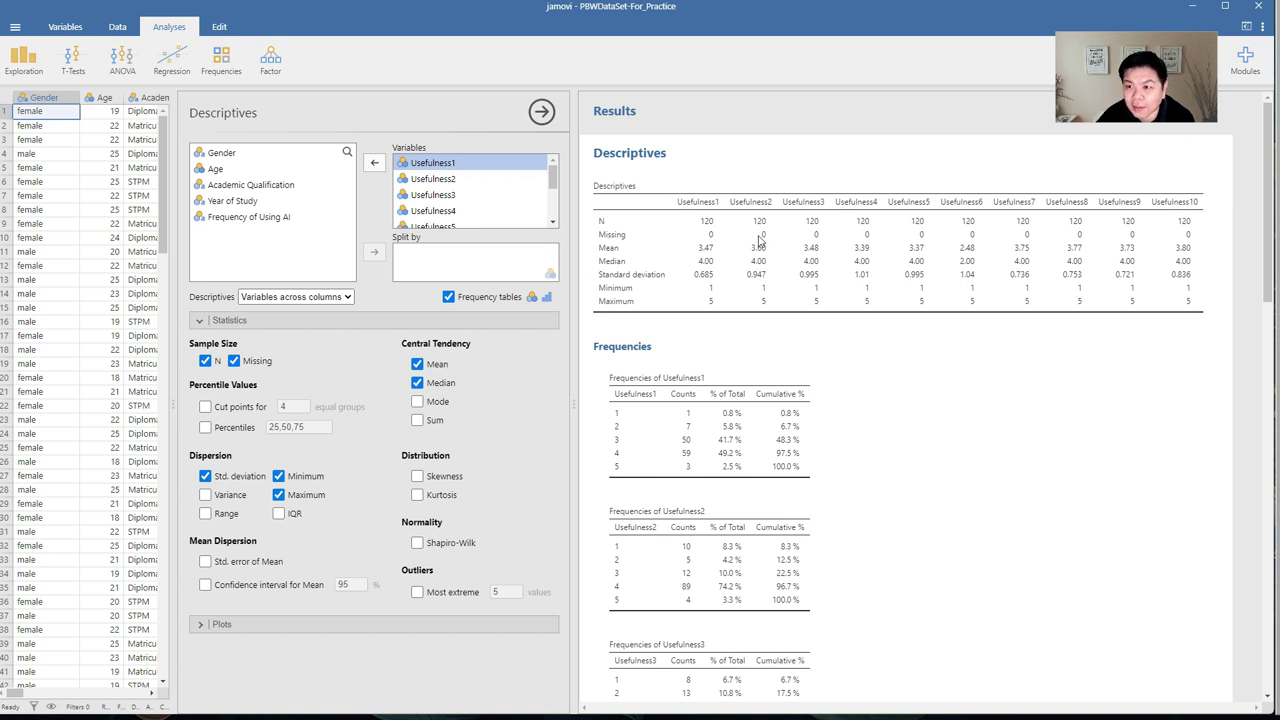
# - Set the Descriptives table layout to Variables across rows
pyautogui.click(330, 297)
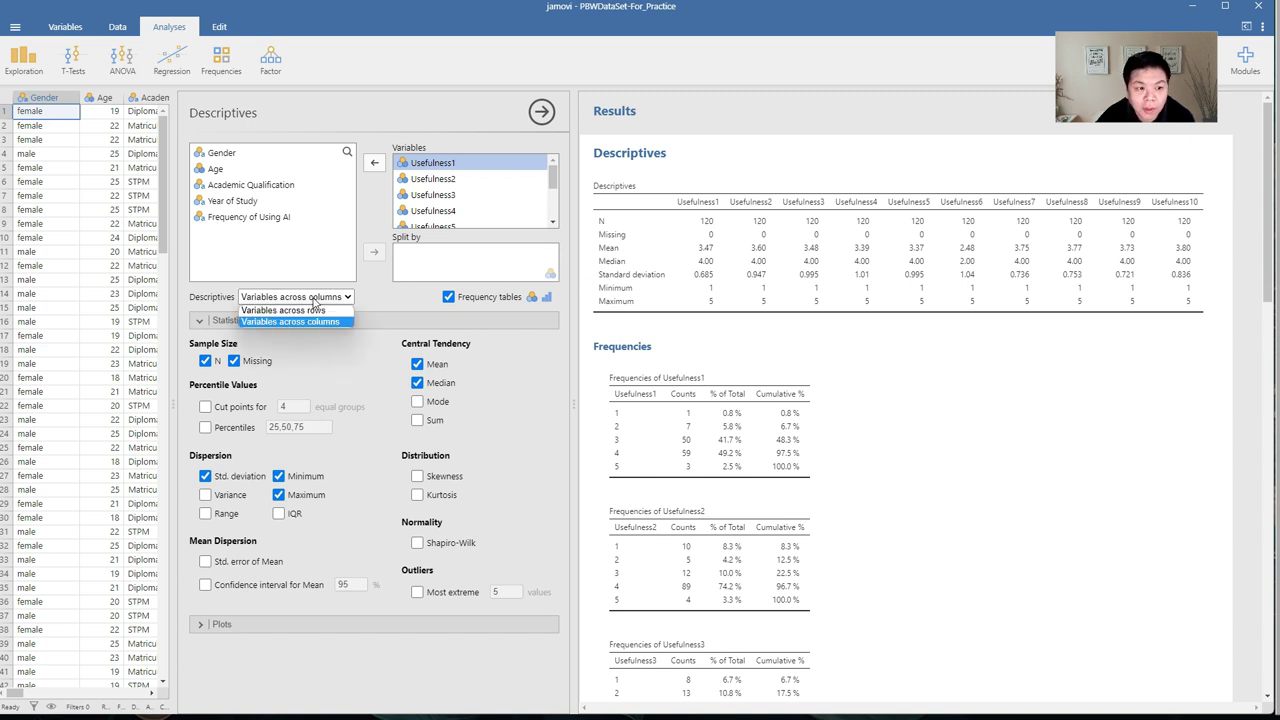
pyautogui.click(265, 312)
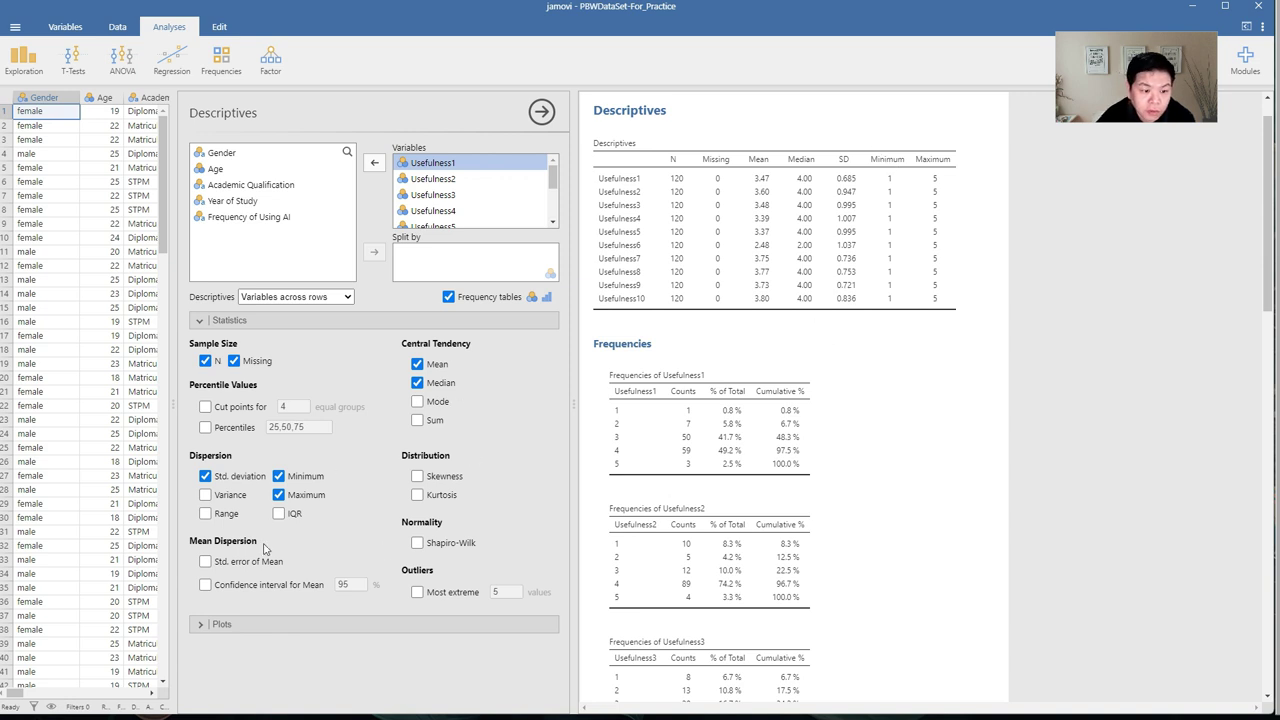
# - Remove N, Missing, Minimum and Maximum, leaving Sum and Mode off
pyautogui.click(234, 361)
pyautogui.click(205, 361)
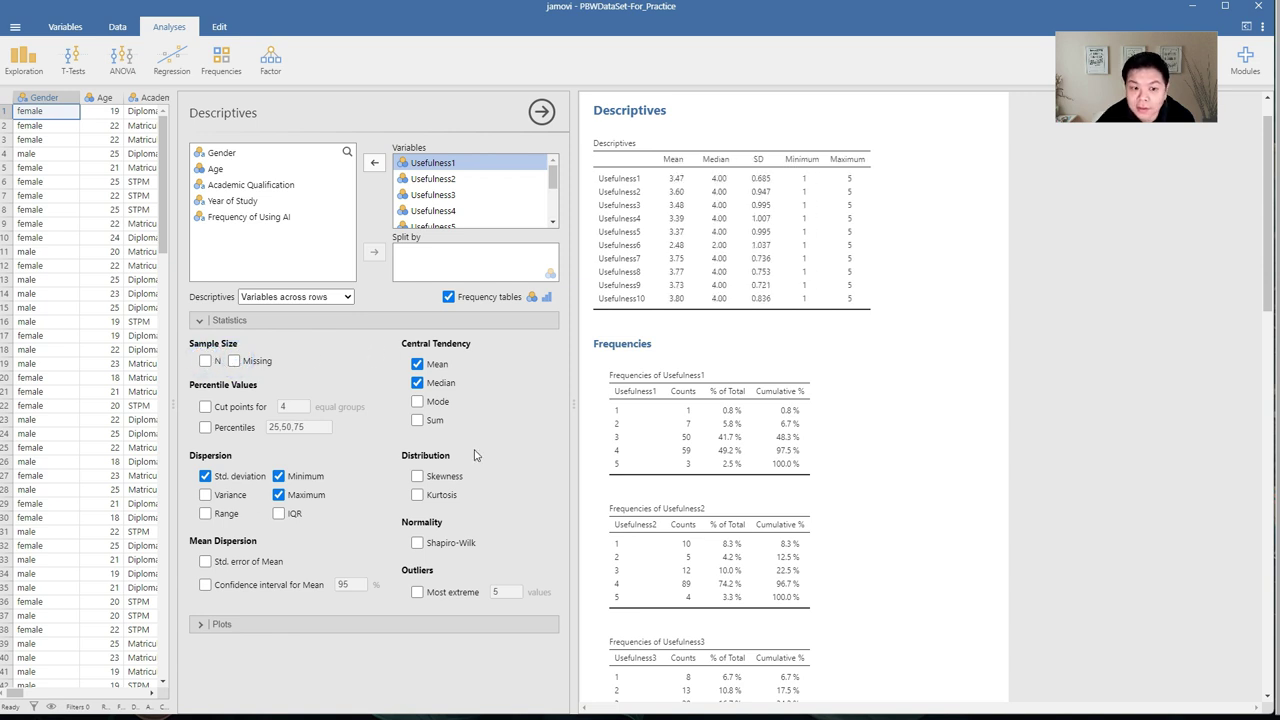
pyautogui.click(418, 421)
pyautogui.click(418, 402)
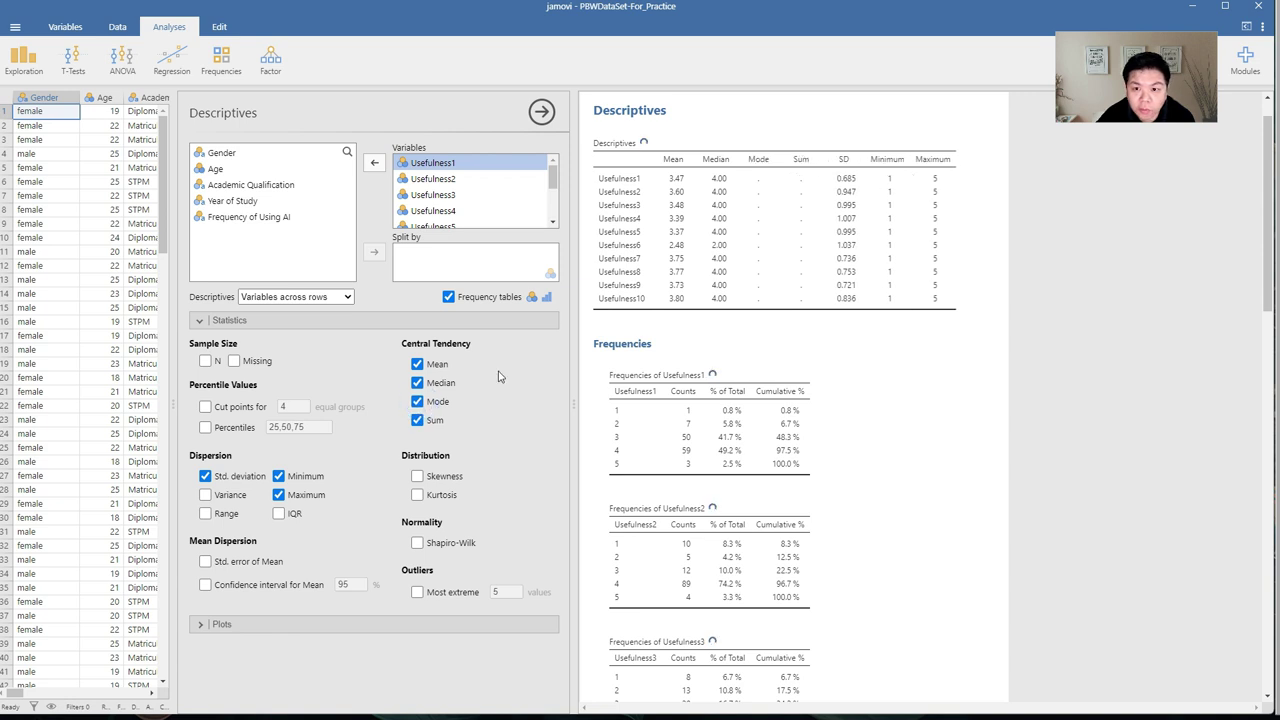
pyautogui.click(418, 402)
pyautogui.click(418, 421)
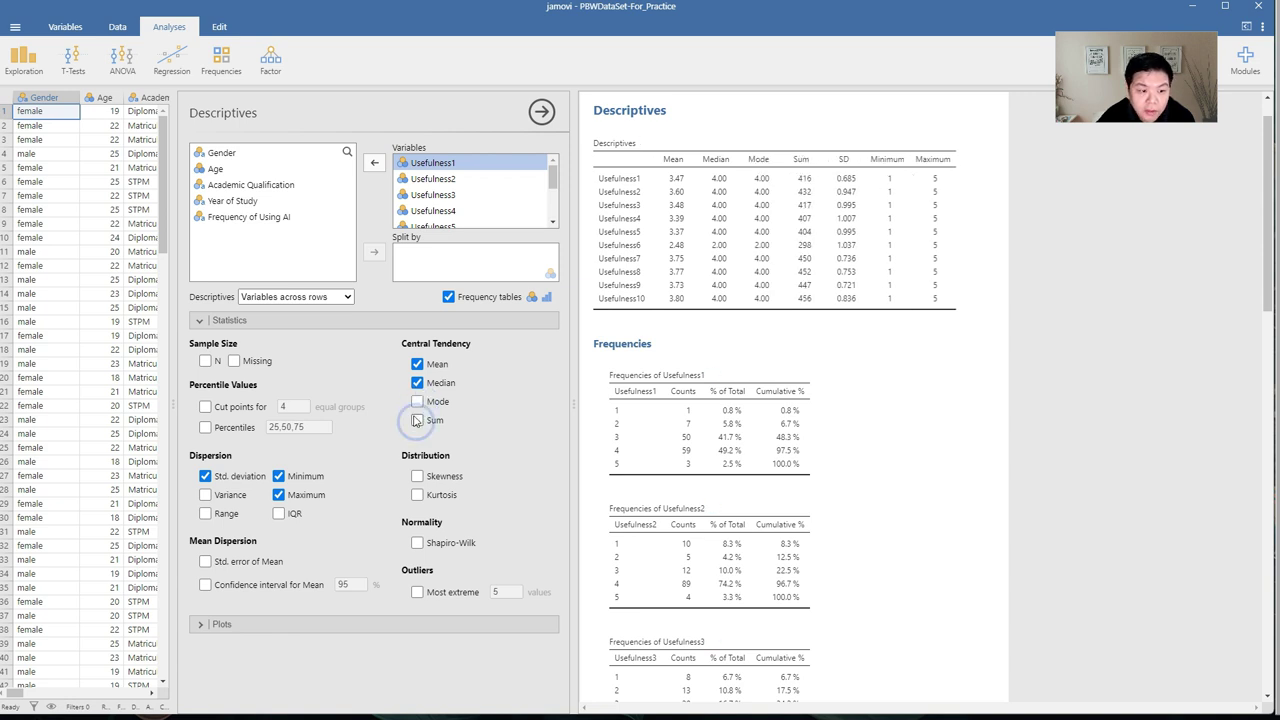
pyautogui.click(280, 495)
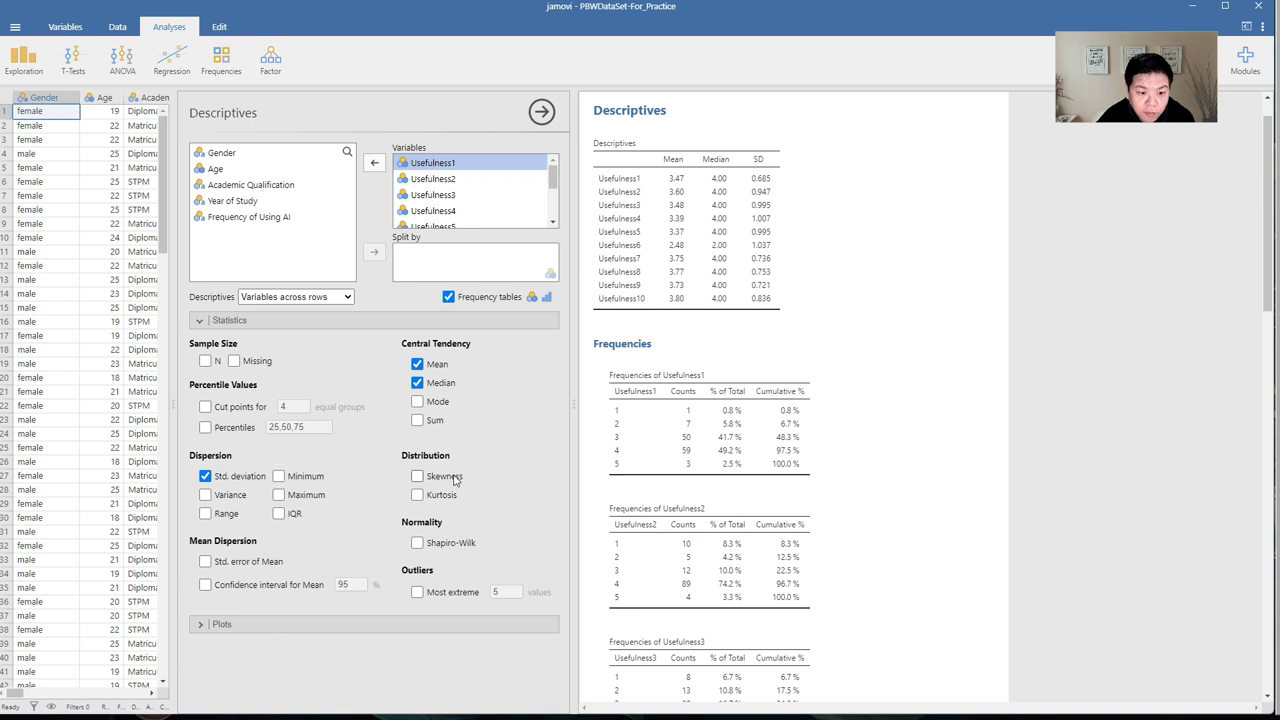
# - Briefly add skewness and kurtosis, then remove them to keep mean, median and SD
pyautogui.click(417, 477)
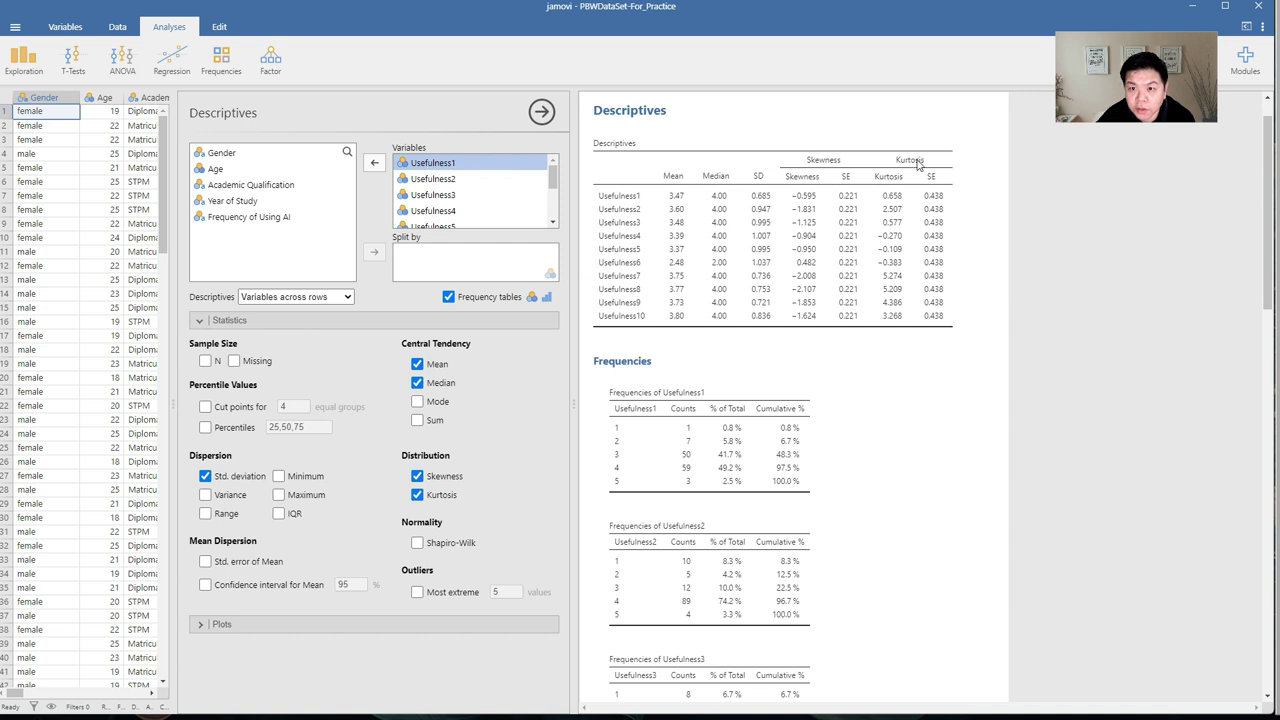
pyautogui.click(417, 494)
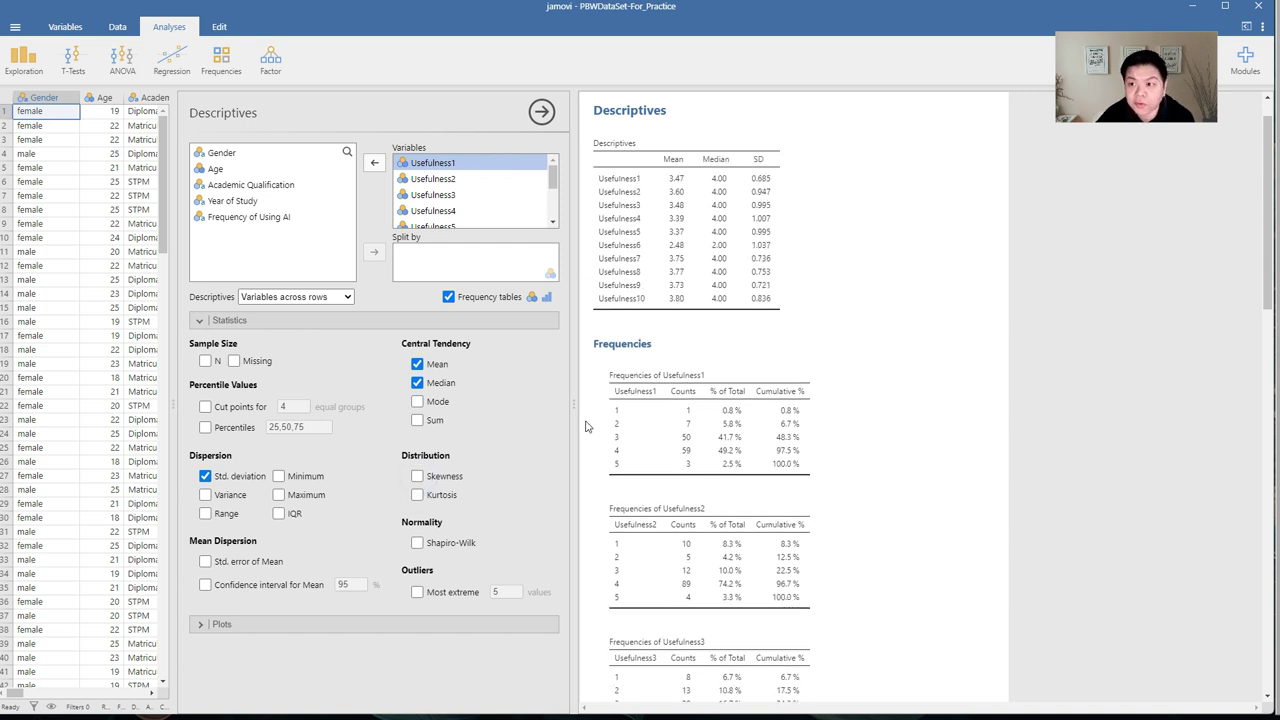